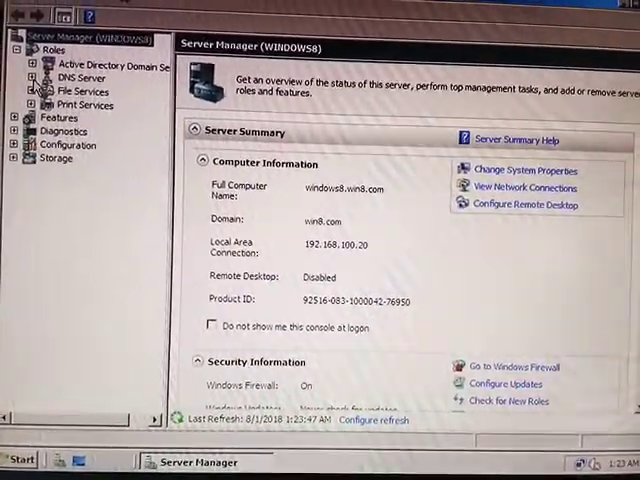
Step: Expand WINDOWS8's DNS tree to Forward Lookup Zones and launch the New Zone Wizard
left_click(32, 77)
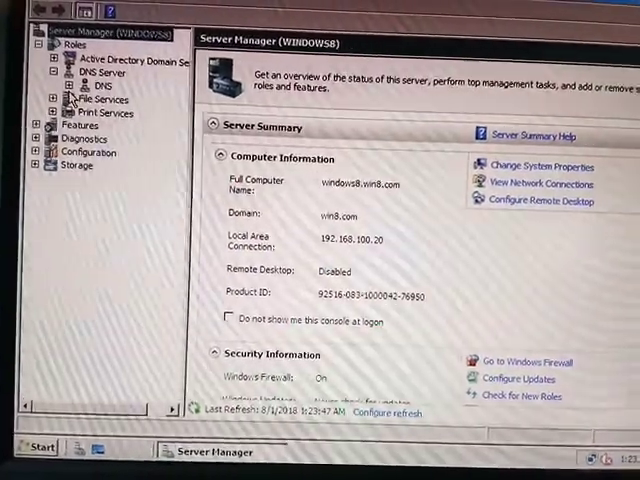
left_click(68, 86)
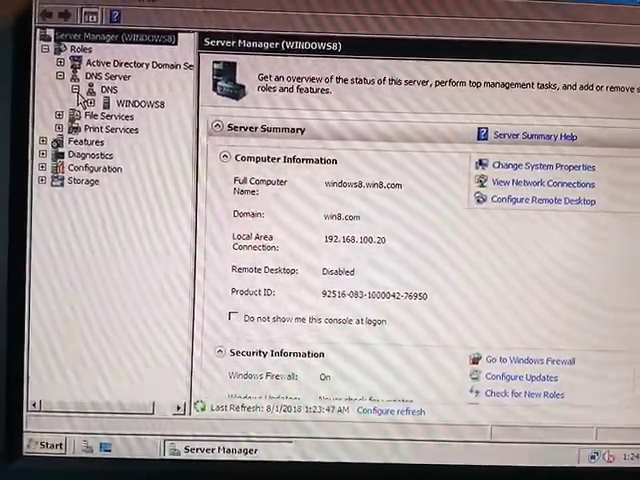
left_click(91, 103)
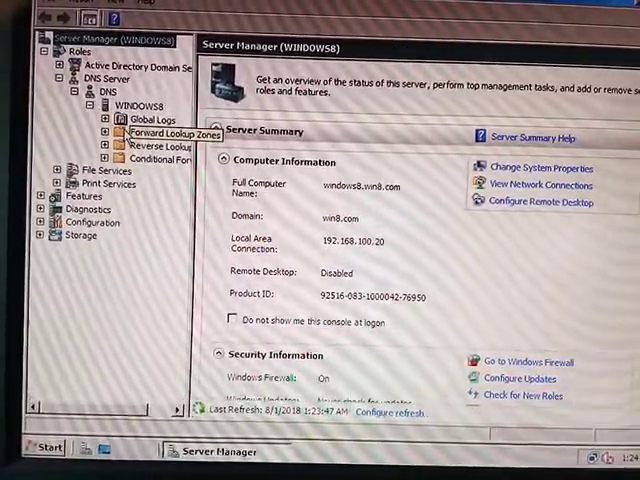
left_click(130, 136)
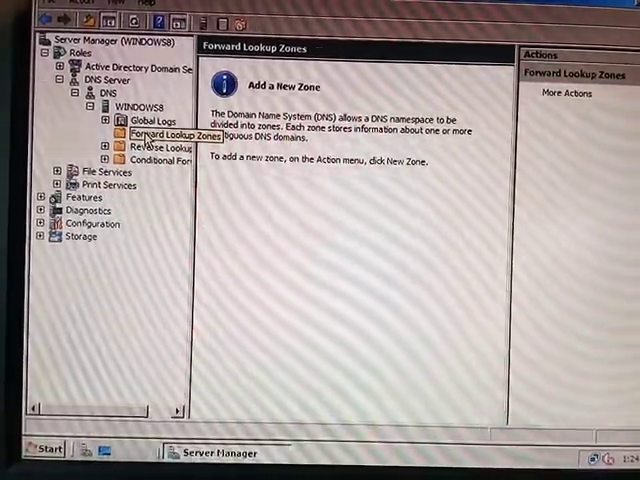
right_click(147, 138)
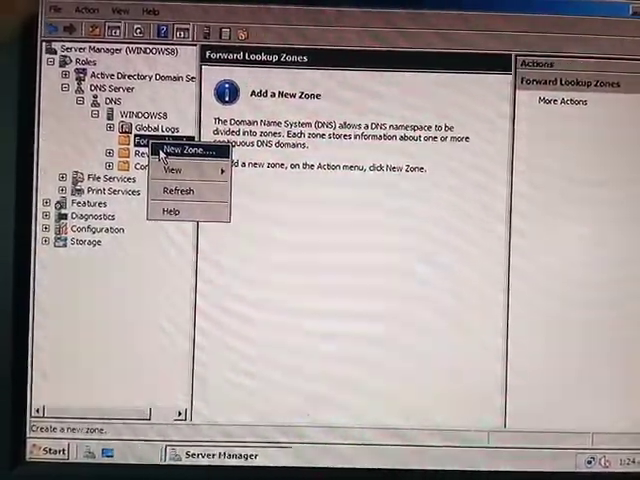
left_click(162, 153)
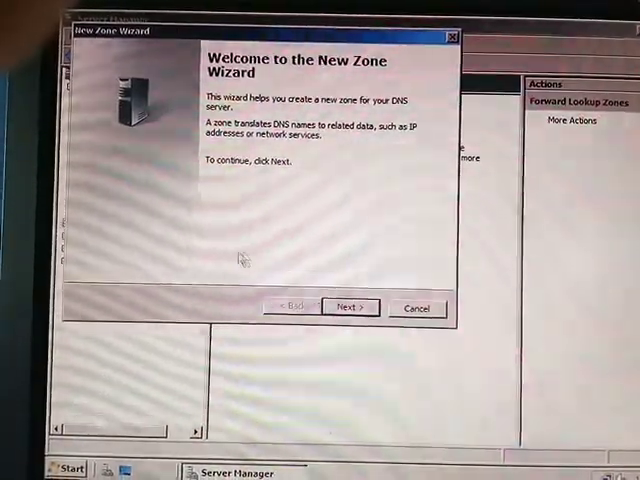
Step: Create win8.com as an AD-stored primary zone allowing nonsecure and secure dynamic updates
left_click(352, 309)
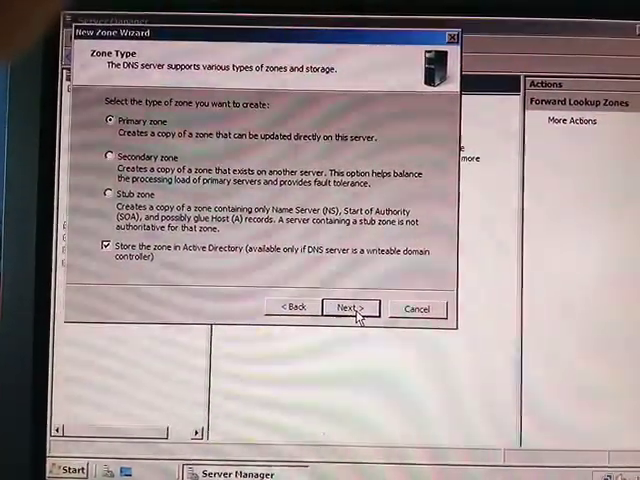
left_click(355, 309)
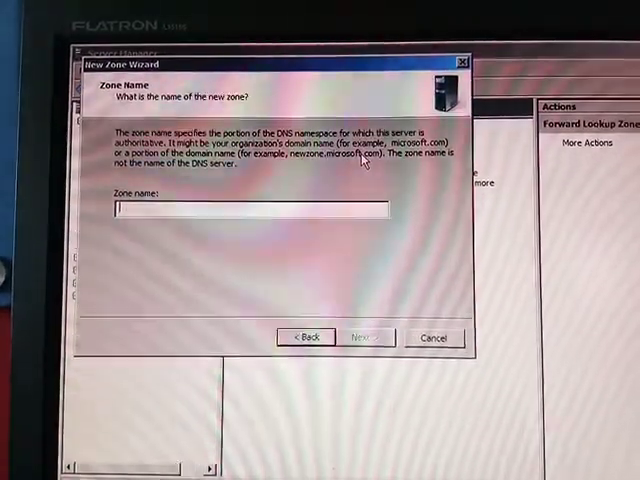
type("win")
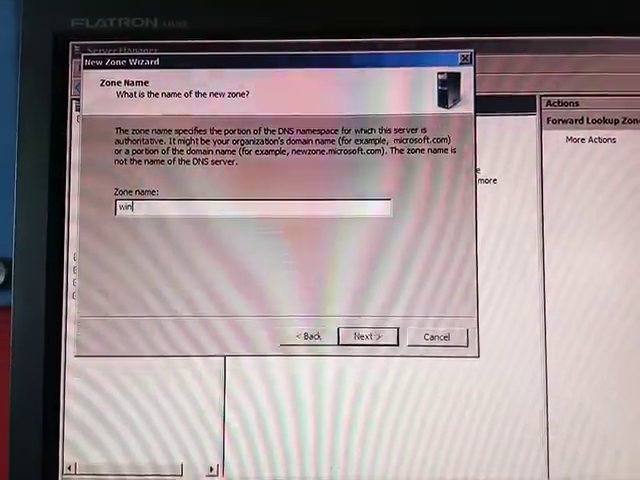
type("8.com")
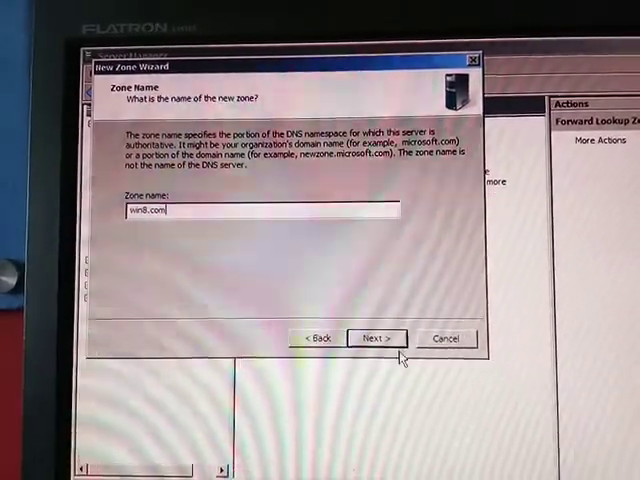
left_click(396, 344)
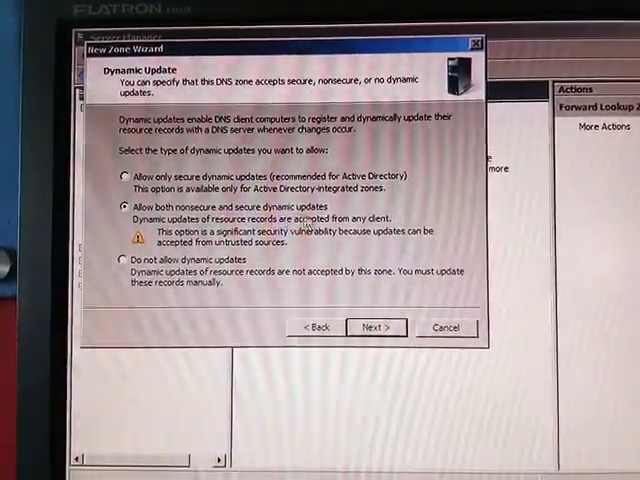
left_click(372, 329)
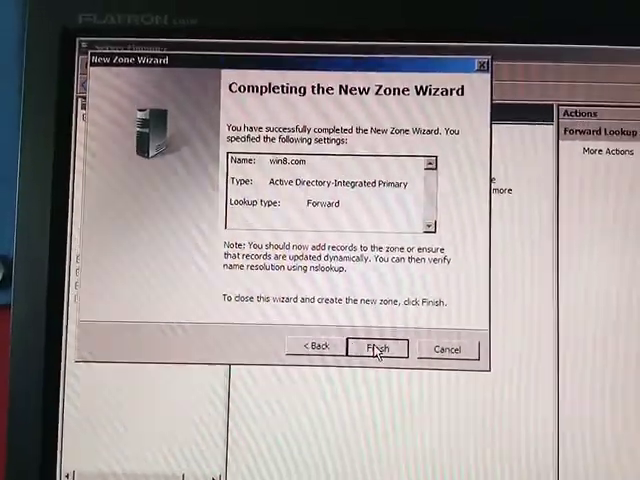
left_click(368, 330)
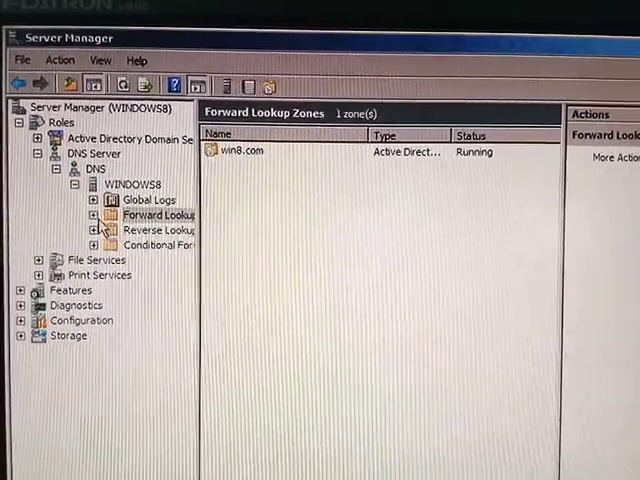
Step: Open the new win8.com zone to view its SOA and NS records
left_click(93, 214)
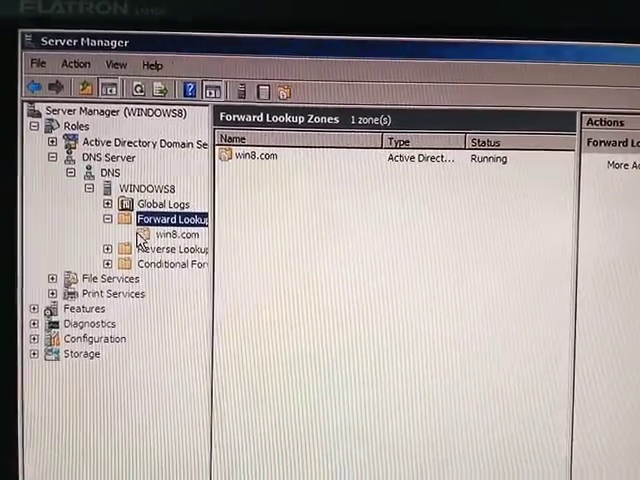
left_click(142, 240)
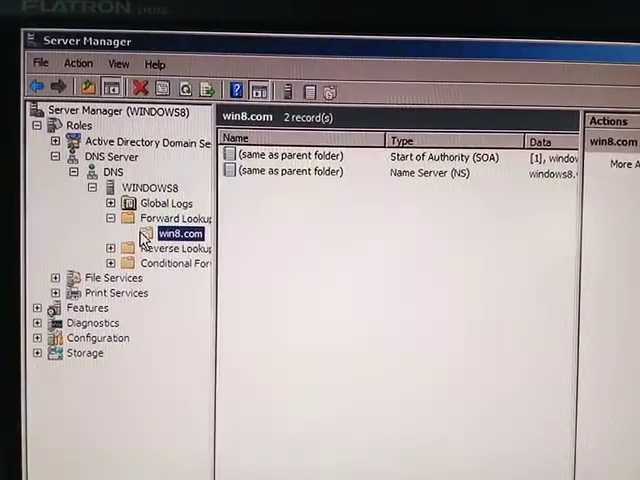
left_click(240, 167)
left_click(303, 250)
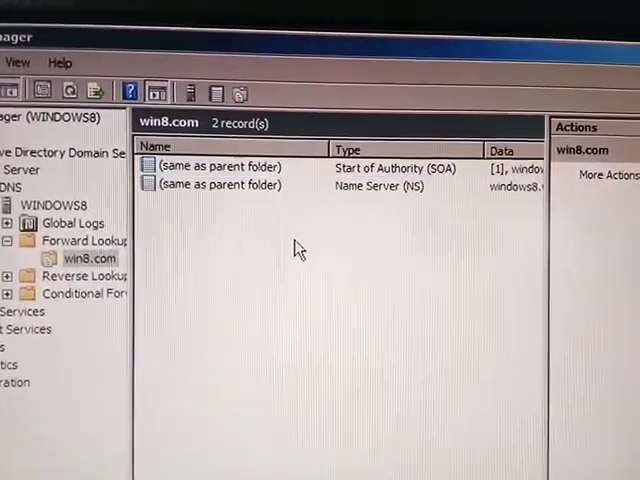
Step: Open the Active Directory Domain Services properties in the Services console
left_click(54, 234)
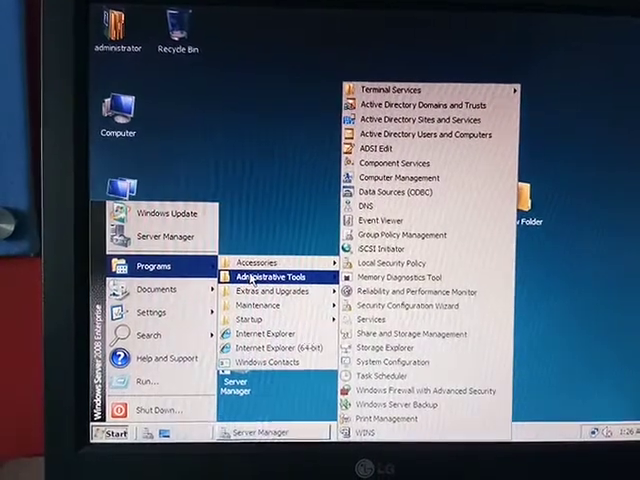
mouse_move(273, 276)
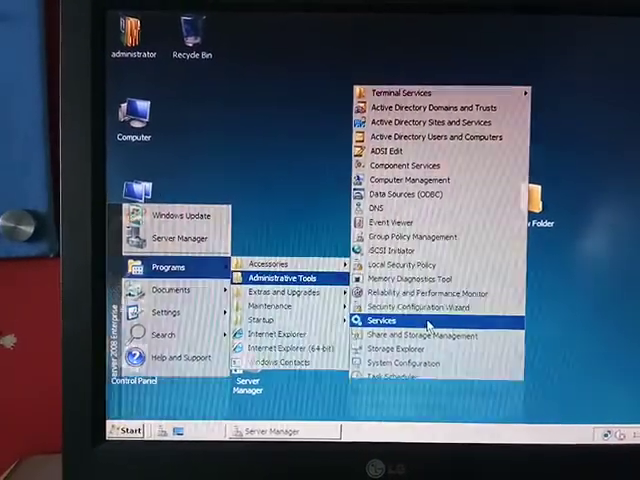
left_click(429, 324)
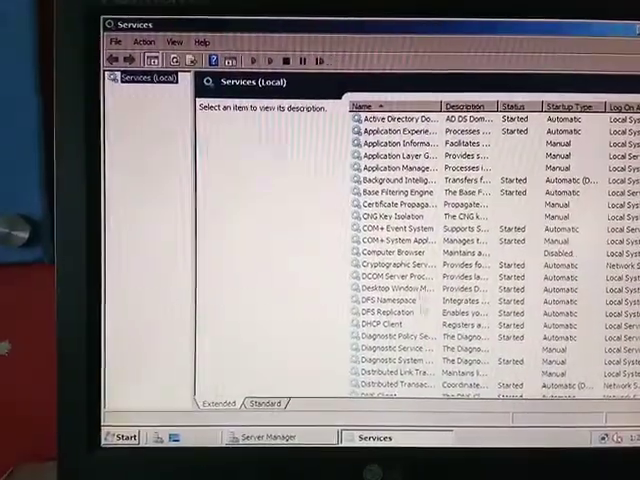
left_click(400, 119)
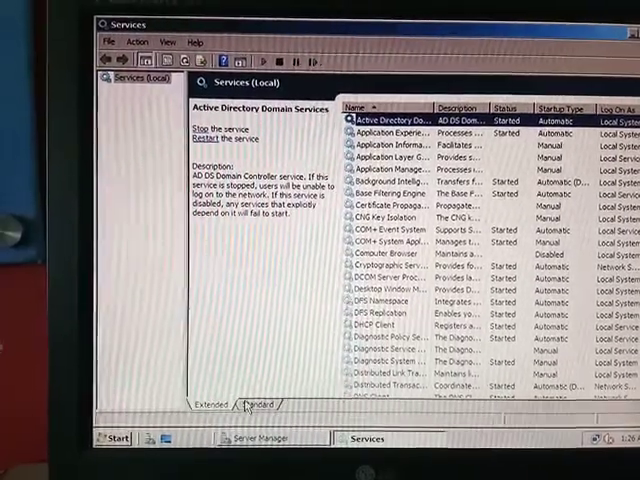
left_click(256, 403)
right_click(266, 97)
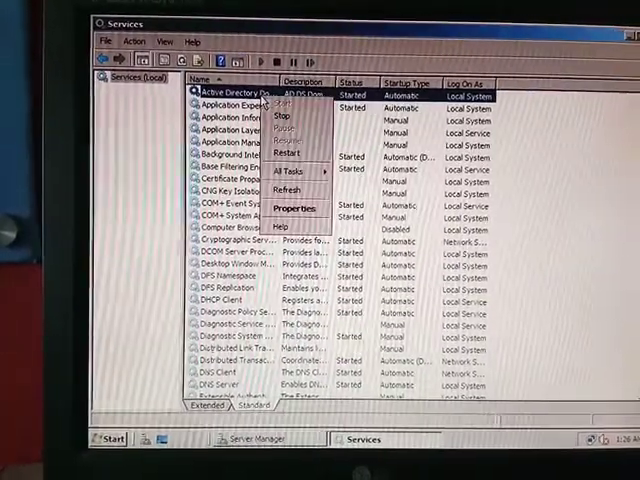
left_click(295, 209)
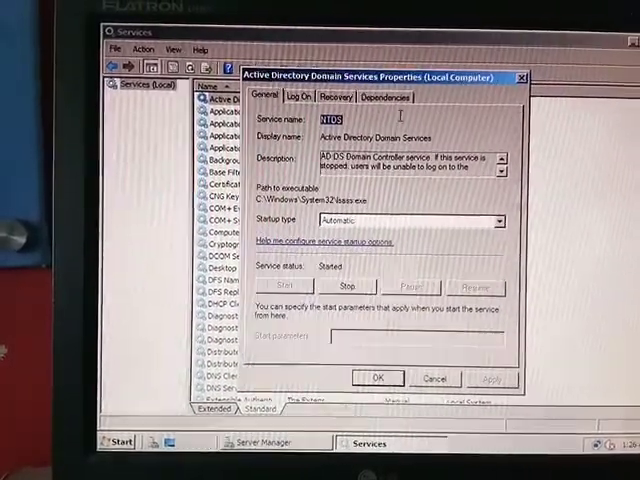
Step: Stop Active Directory Domain Services and its dependents, start it again, then close Services
left_click(352, 288)
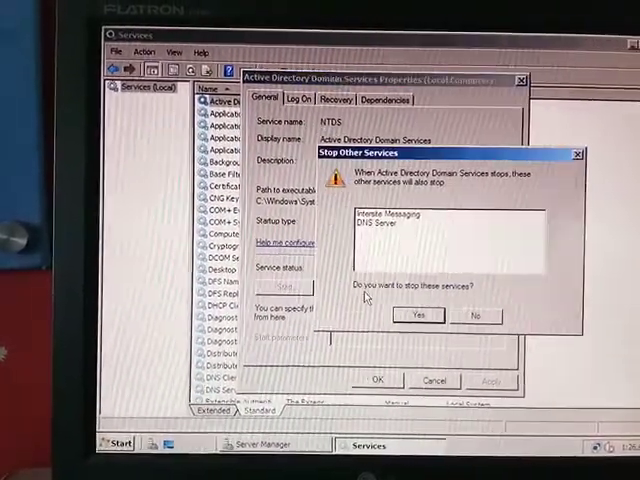
left_click(412, 316)
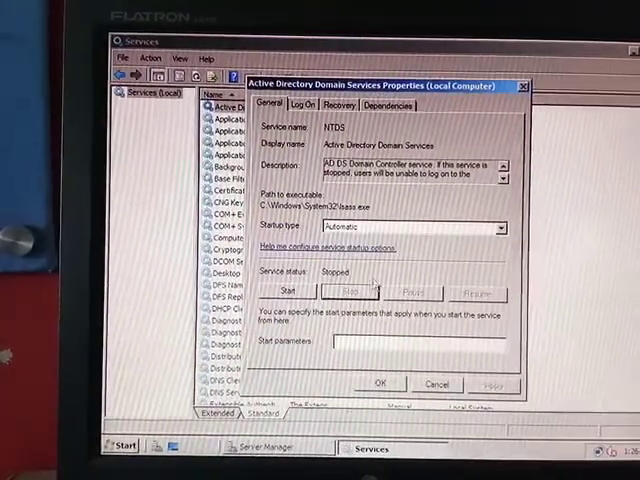
left_click(290, 292)
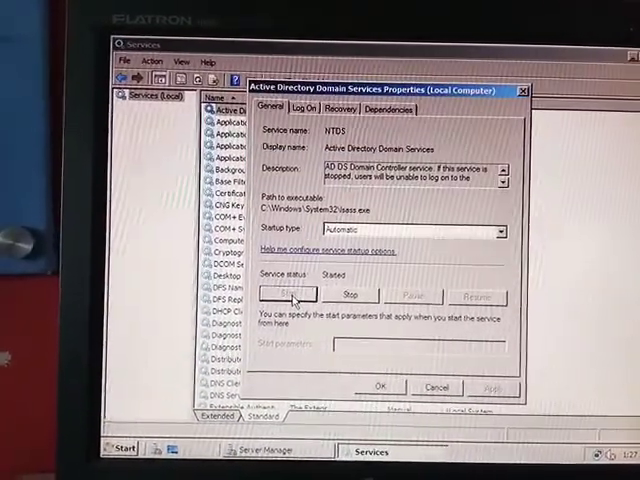
left_click(385, 387)
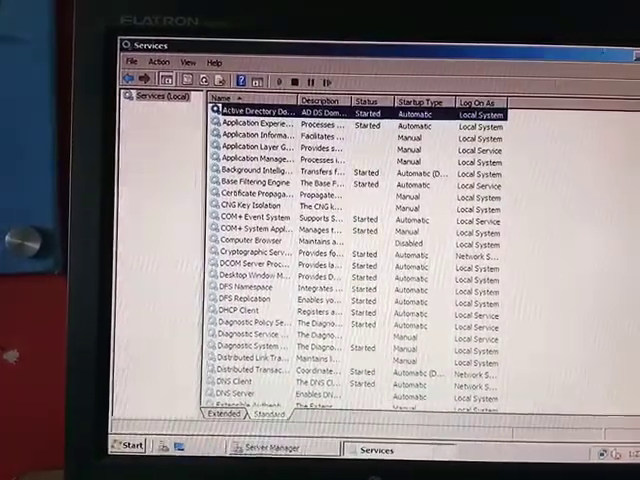
left_click(630, 46)
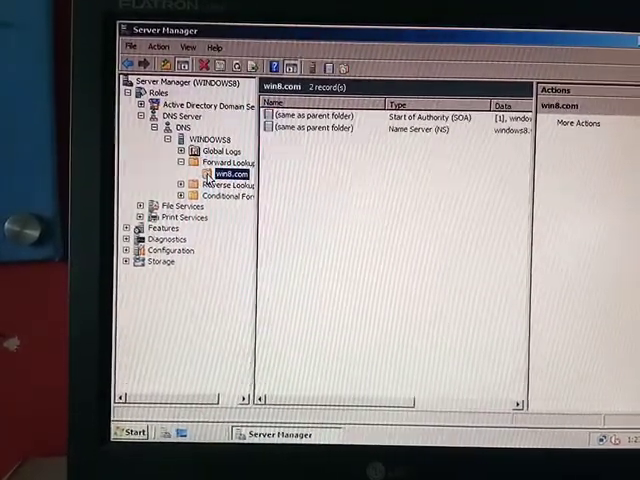
Step: Reload the win8.com zone and refresh its record list
right_click(334, 183)
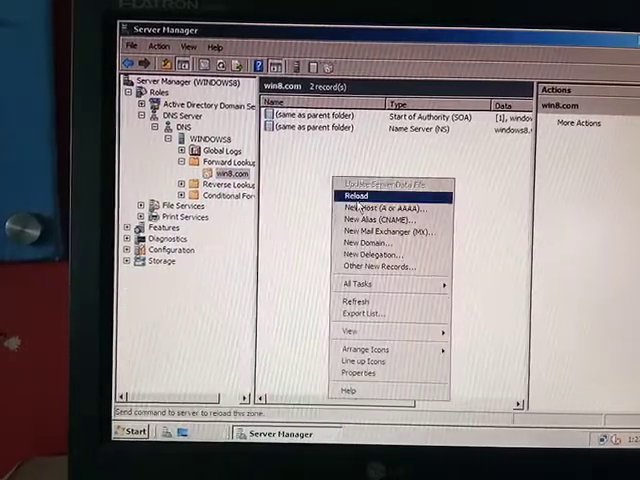
left_click(372, 198)
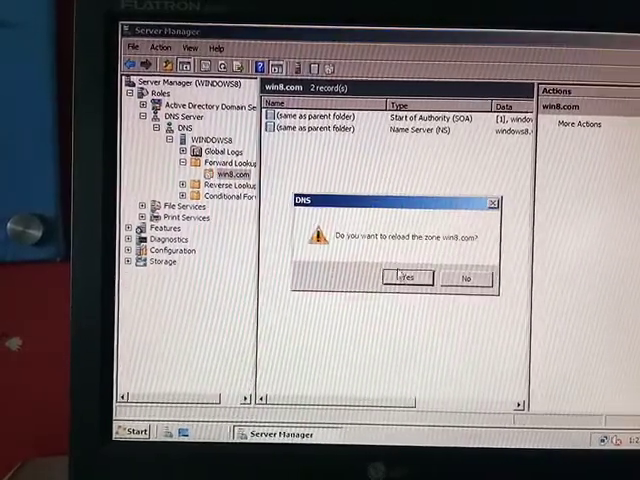
left_click(408, 279)
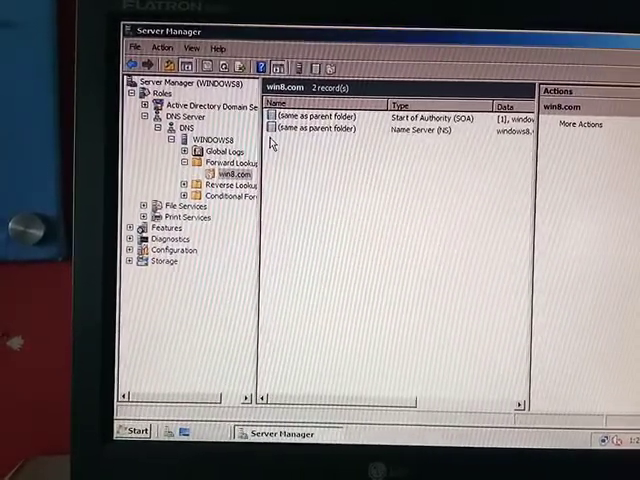
right_click(307, 189)
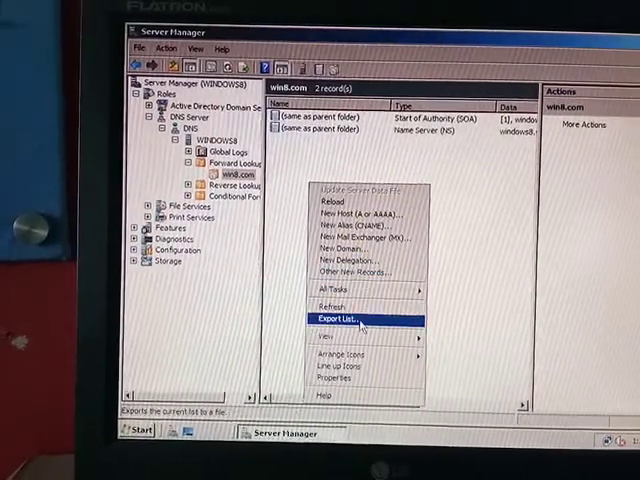
left_click(354, 313)
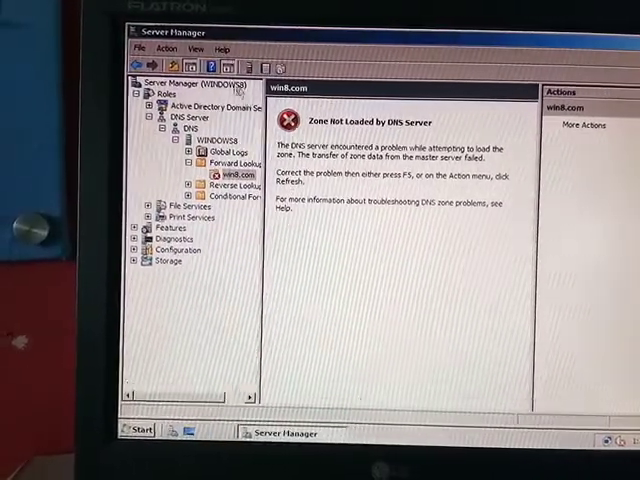
Step: Reopen win8.com from Forward Lookup Zones to see its 10 records
left_click(180, 69)
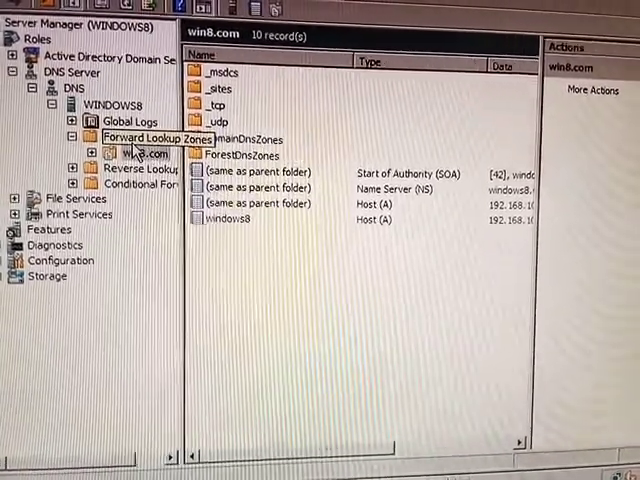
left_click(140, 140)
left_click(145, 160)
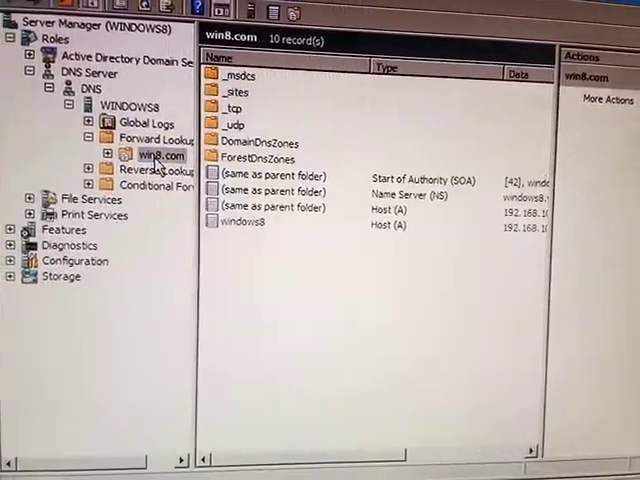
key("Tab")
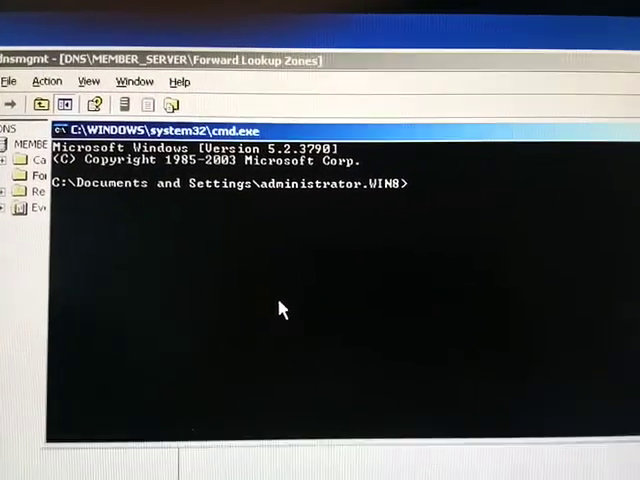
type("ipconfig")
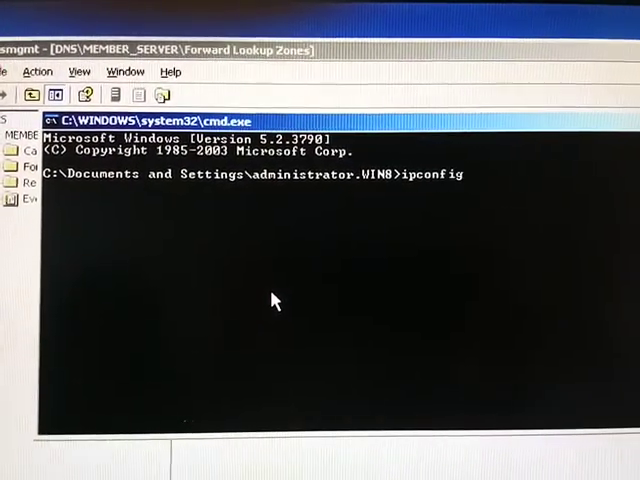
type("/regis")
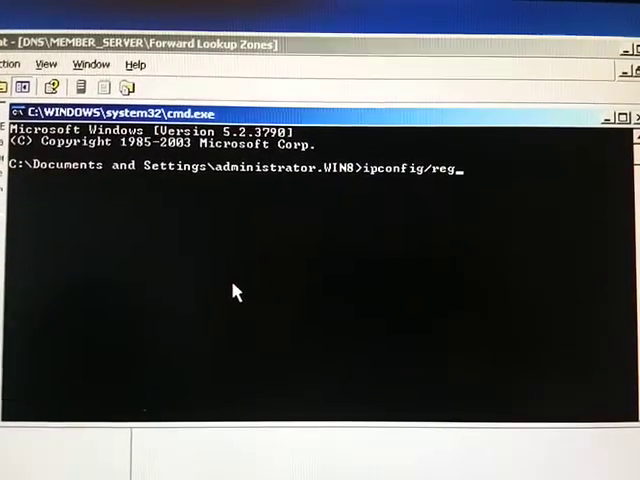
type("te")
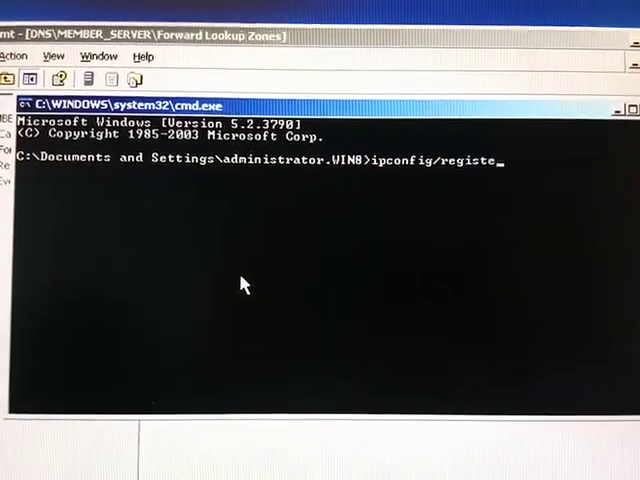
type("rdns")
Step: Run ipconfig /registerdns on the member server to register it in DNS
key("Return")
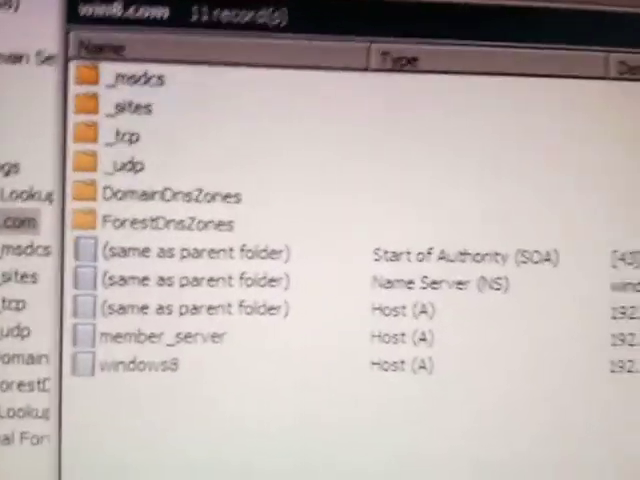
mouse_move(537, 340)
left_mouse_down()
mouse_move(537, 193)
mouse_move(490, 86)
left_mouse_up()
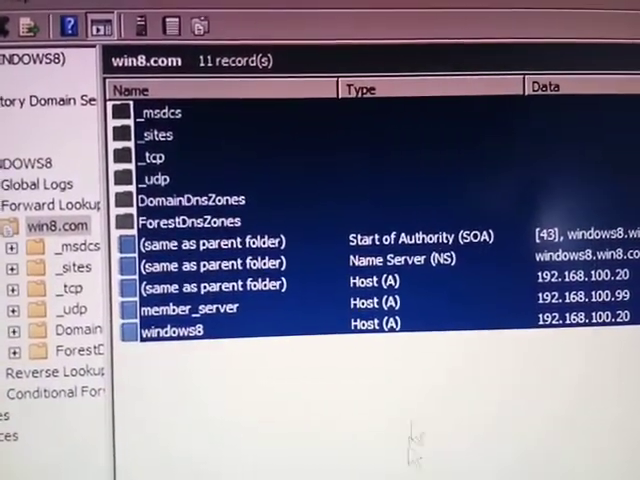
left_click(410, 448)
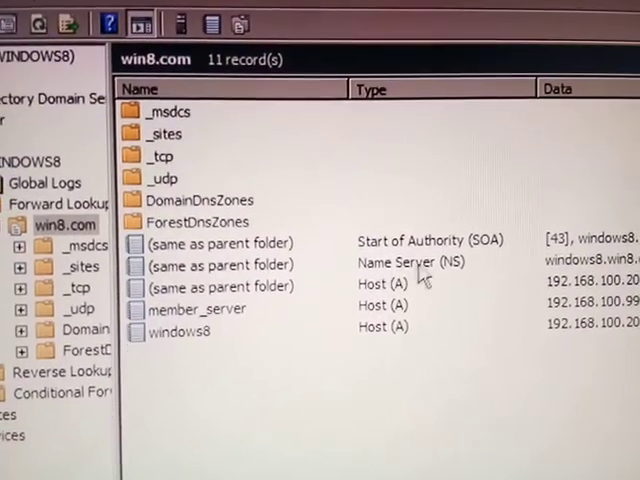
left_click(246, 331)
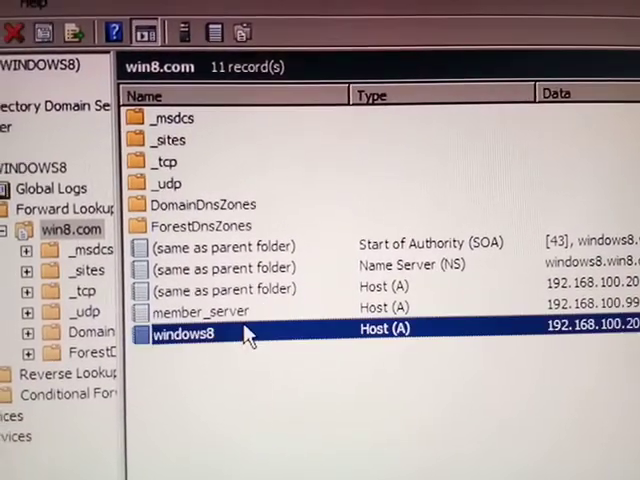
left_click(241, 316)
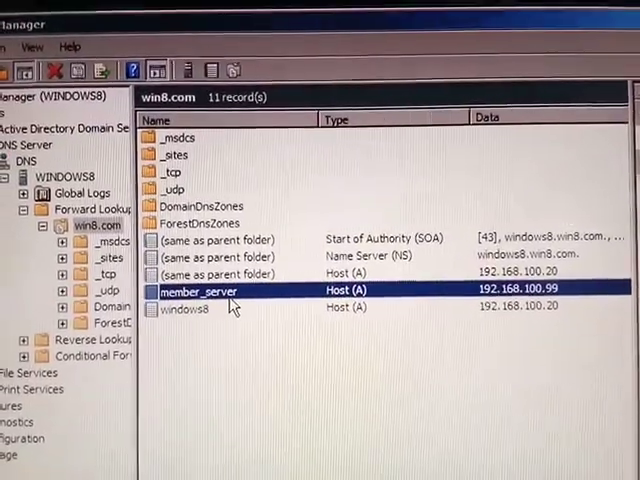
left_click(136, 191)
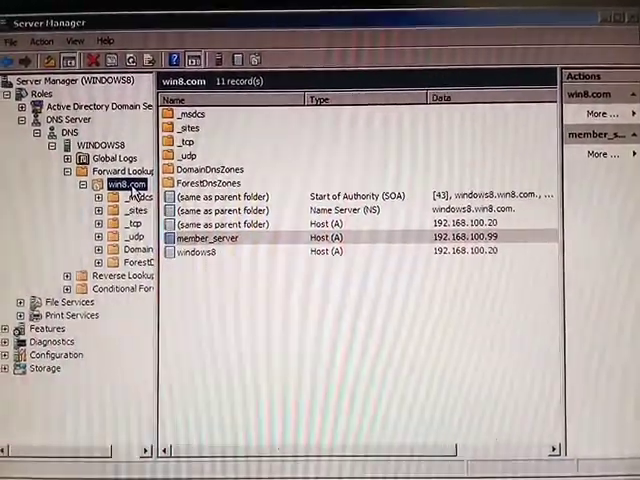
right_click(136, 192)
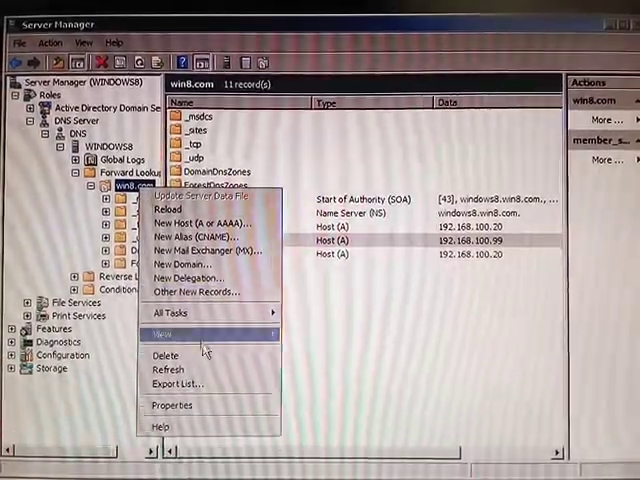
Step: Add member_server at 192.168.100.99 on win8.com's Name Servers tab and apply
left_click(219, 404)
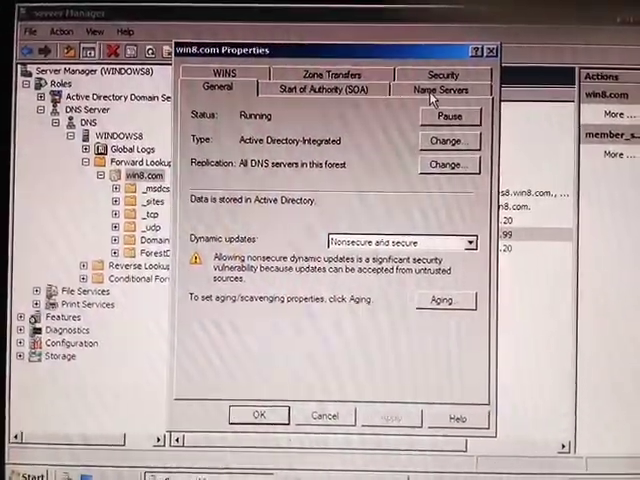
left_click(437, 92)
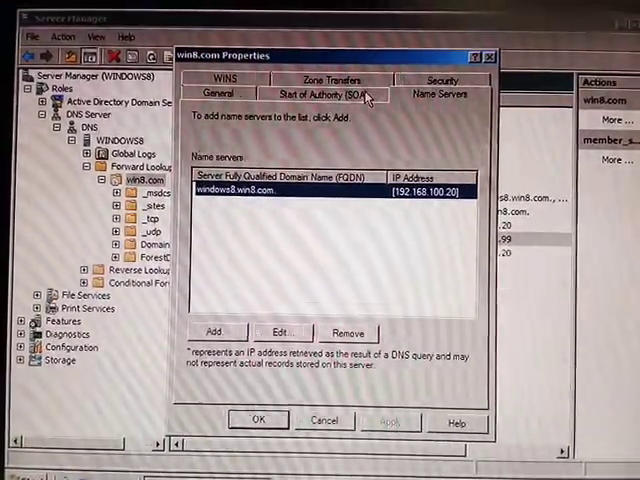
left_click(216, 332)
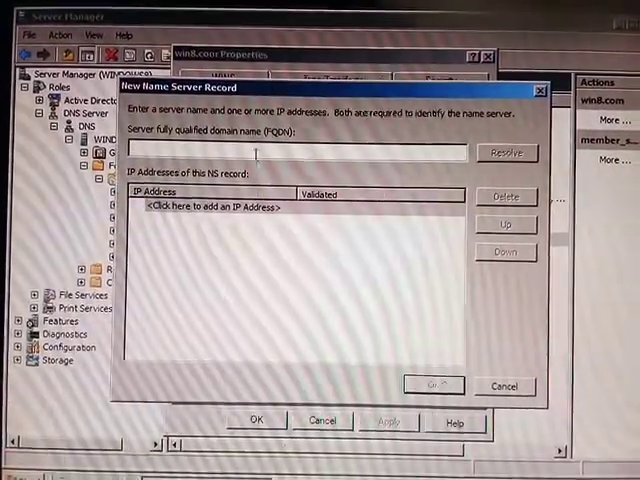
left_click(257, 211)
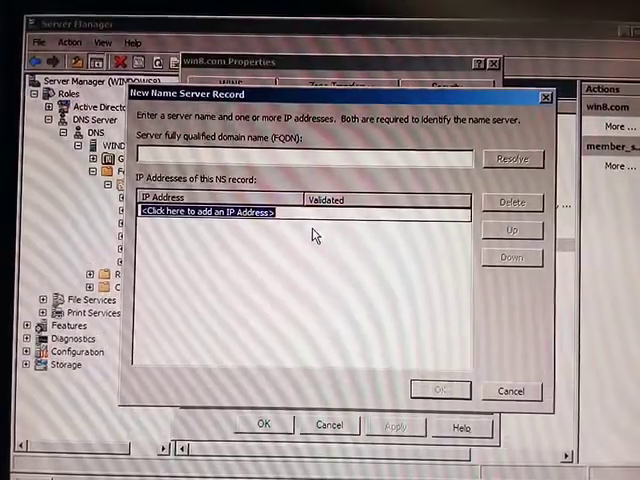
type("192.168.")
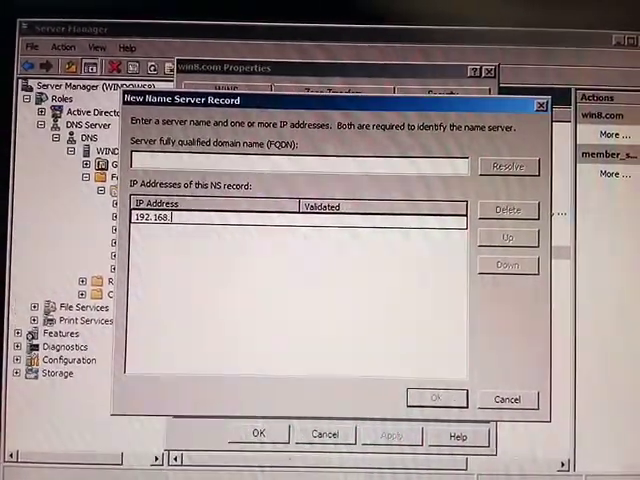
type("00")
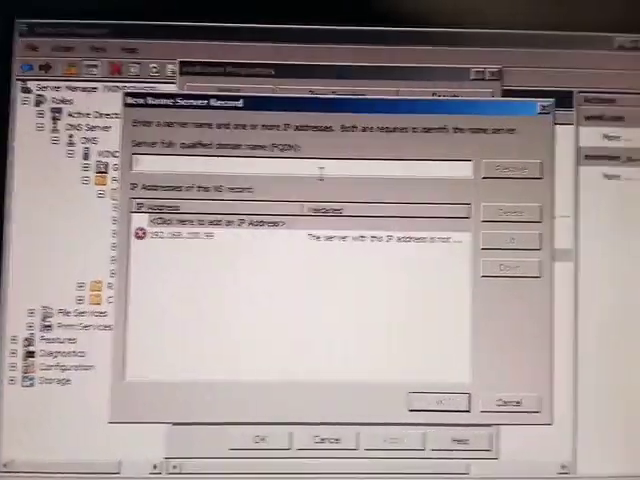
type("member_server")
key("Tab")
left_click(278, 265)
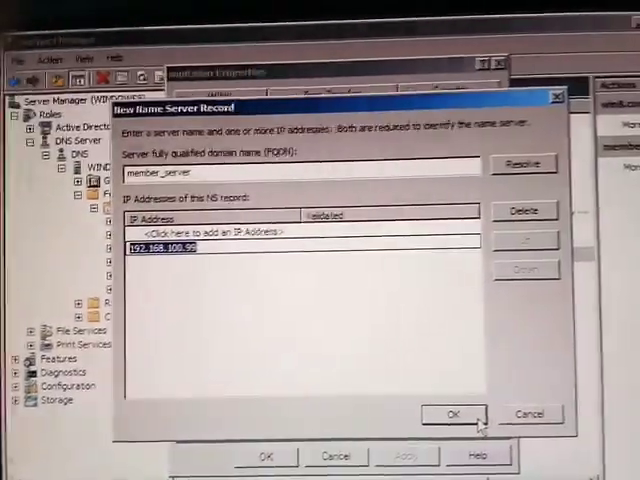
left_click(470, 418)
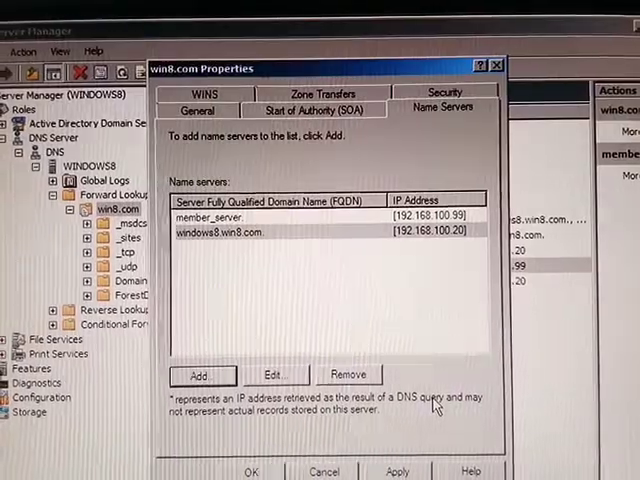
left_click(411, 465)
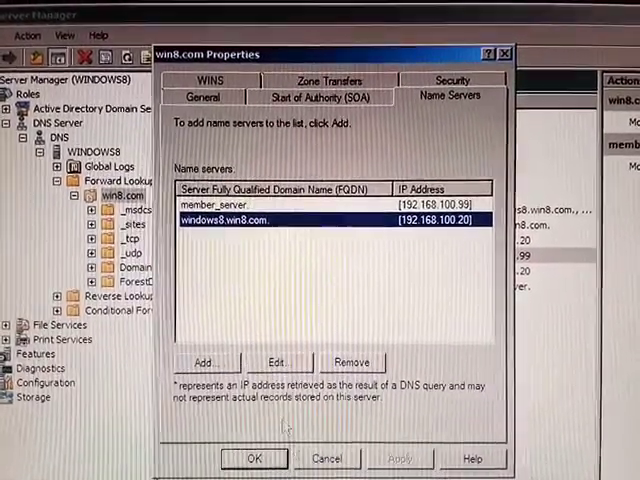
left_click(222, 205)
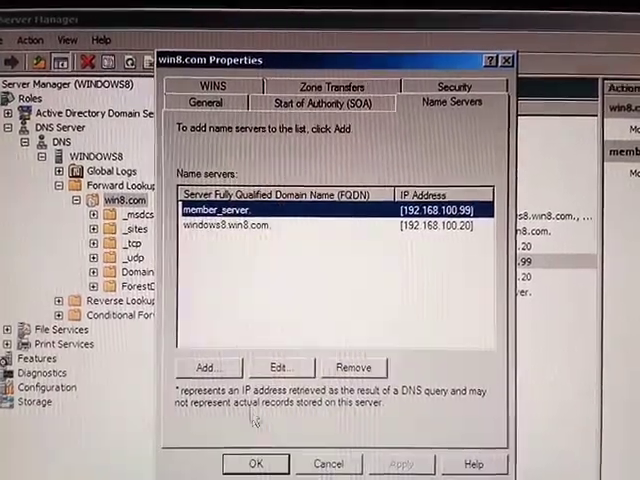
Step: Close the win8.com zone properties dialog
left_click(260, 463)
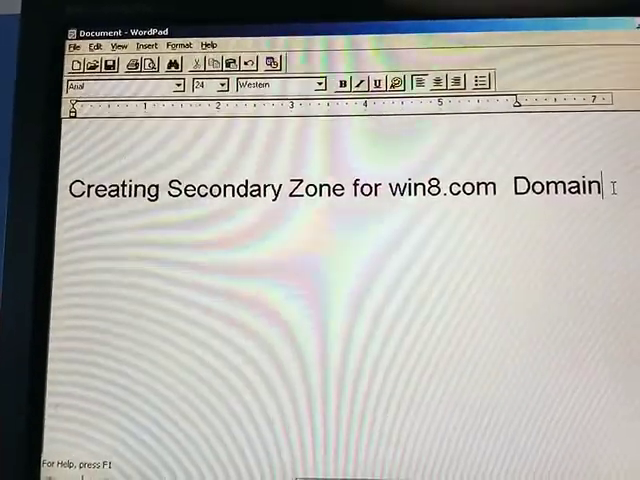
type("windows")
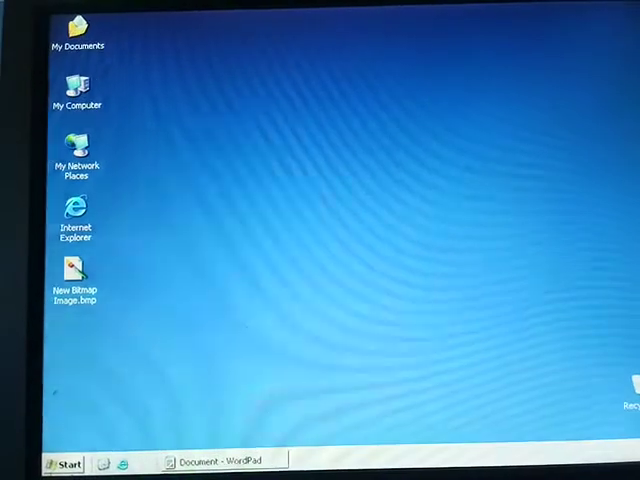
Step: Launch DNS Manager and start a new zone under MEMBER_SERVER's Forward Lookup Zones
left_click(65, 464)
mouse_move(117, 262)
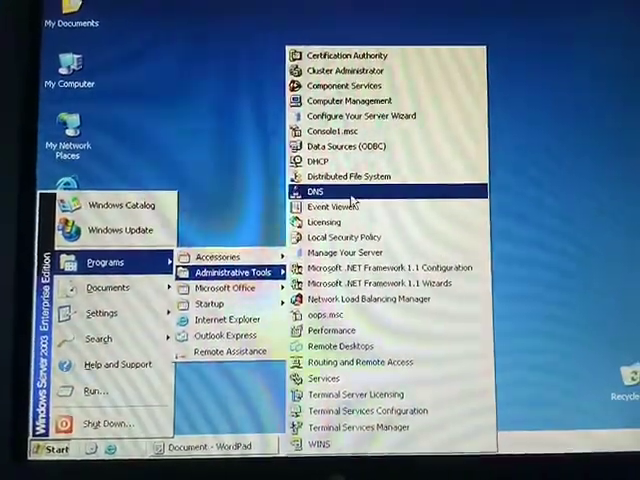
mouse_move(243, 272)
left_click(353, 195)
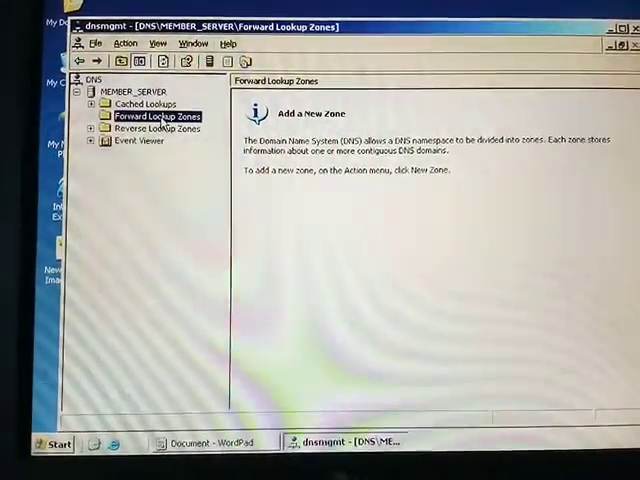
right_click(168, 122)
left_click(180, 121)
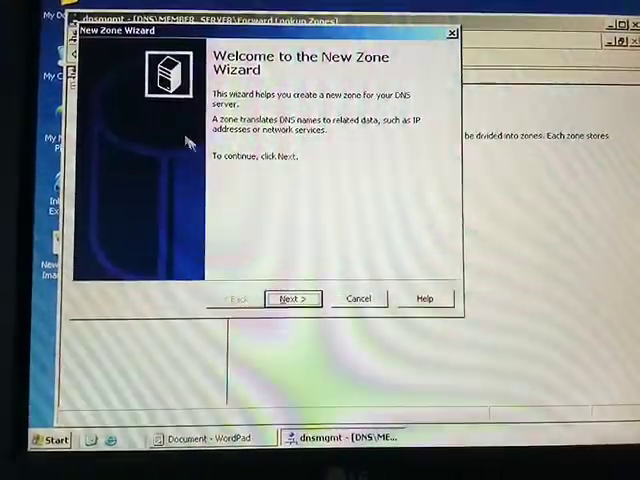
Step: Create the secondary zone win8.com with master server 192.168.100.20
left_click(292, 298)
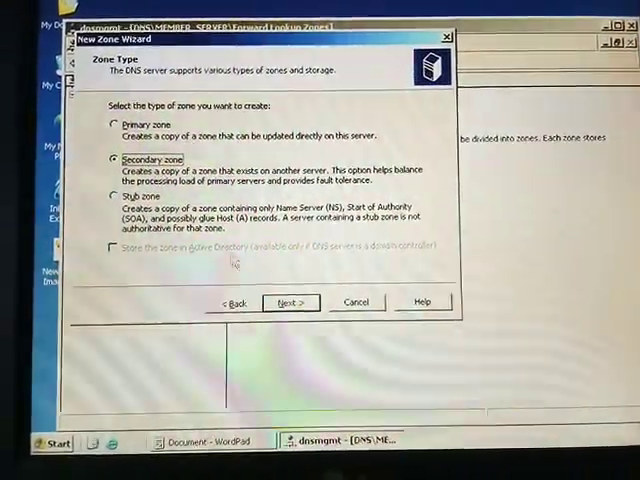
left_click(286, 305)
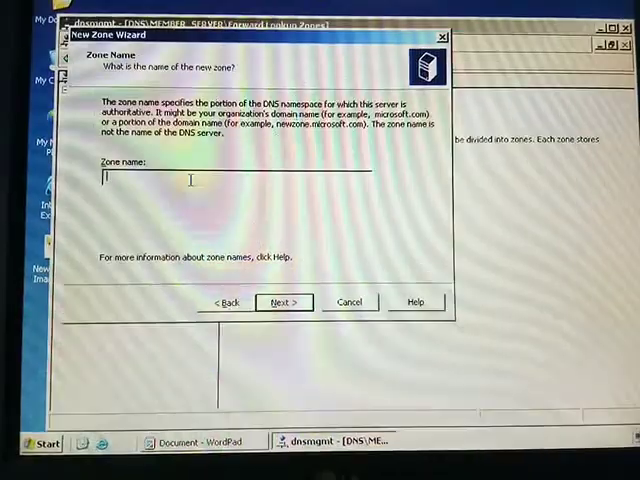
type("win")
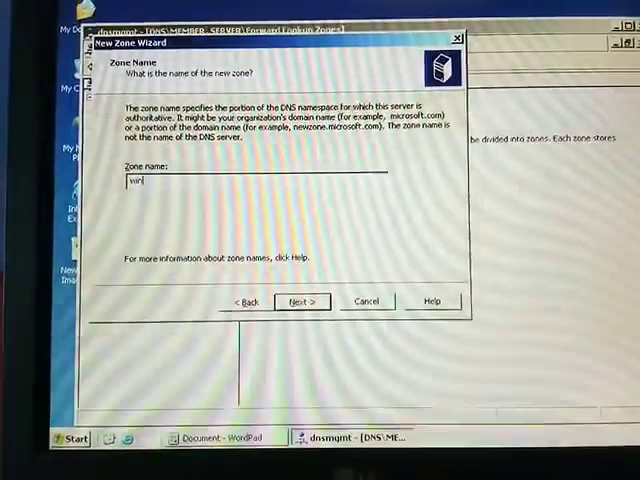
type("d")
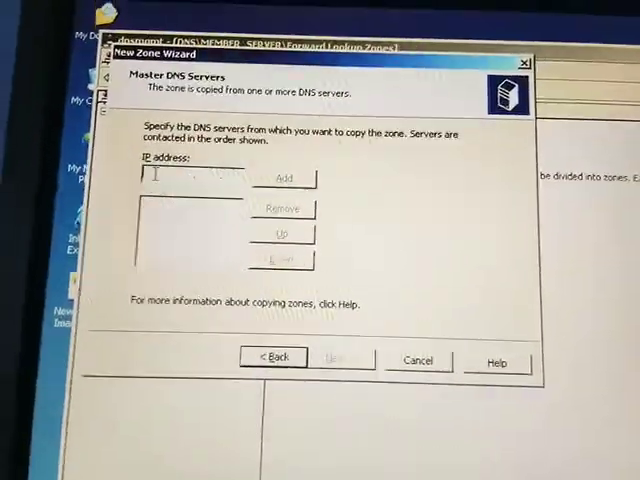
type("192.")
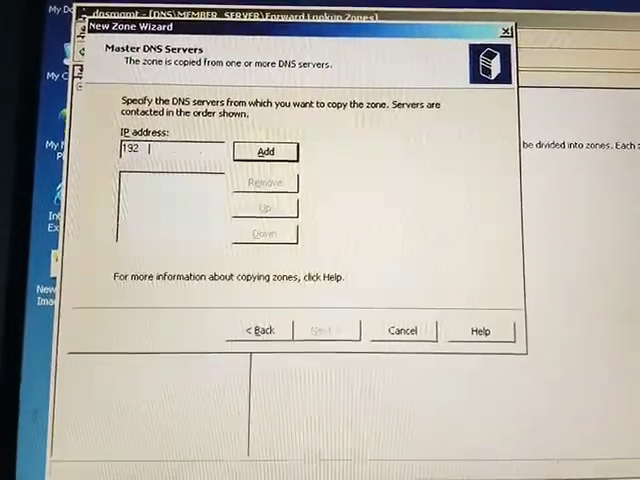
type("168.100.1")
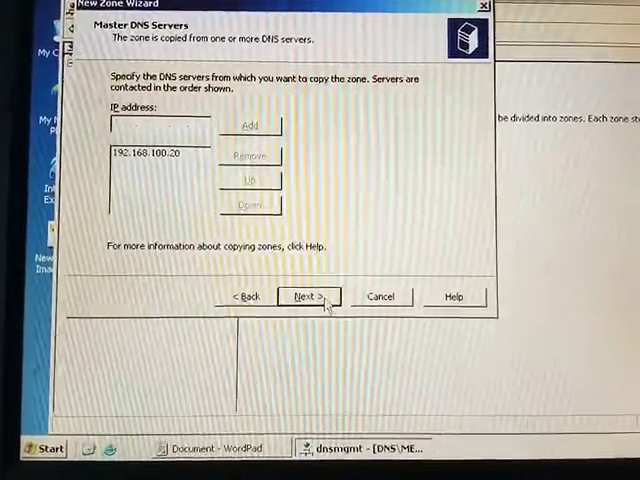
left_click(326, 300)
left_click(322, 305)
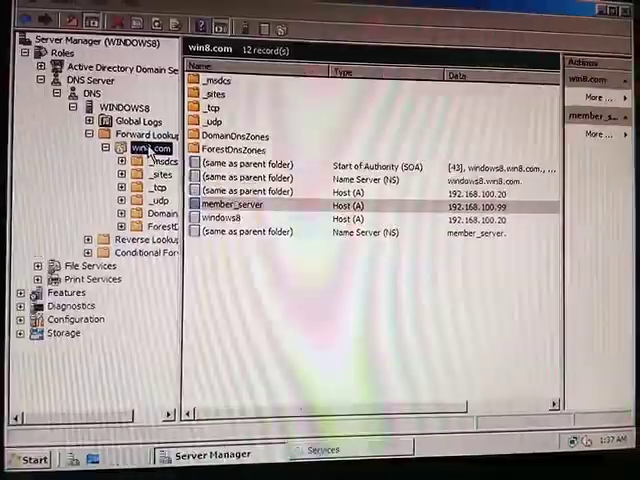
Step: Set win8.com zone transfers to 'Only to servers listed on the Name Servers tab'
right_click(150, 154)
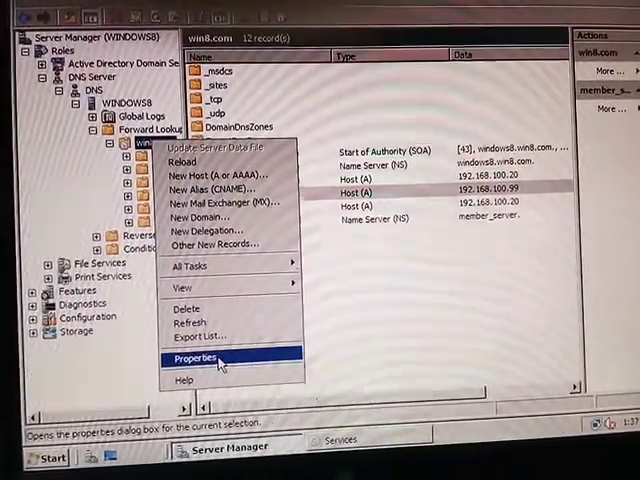
left_click(216, 358)
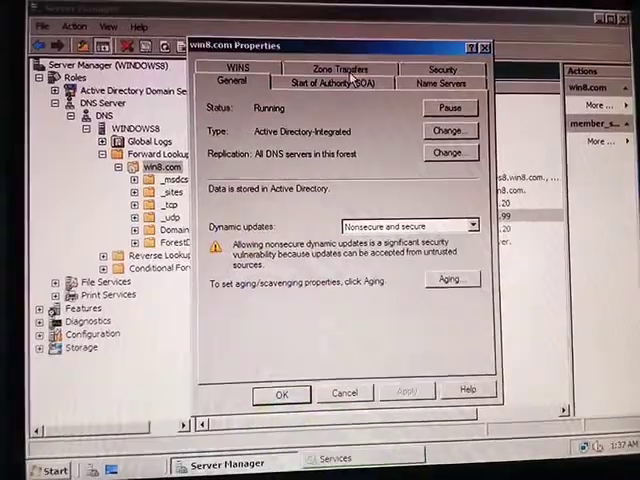
left_click(345, 38)
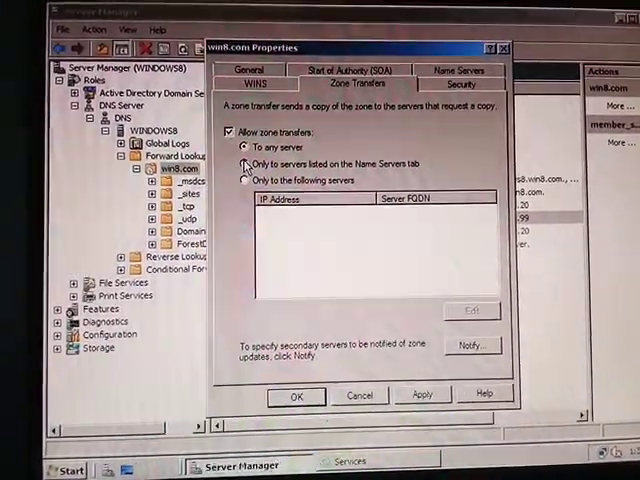
left_click(245, 162)
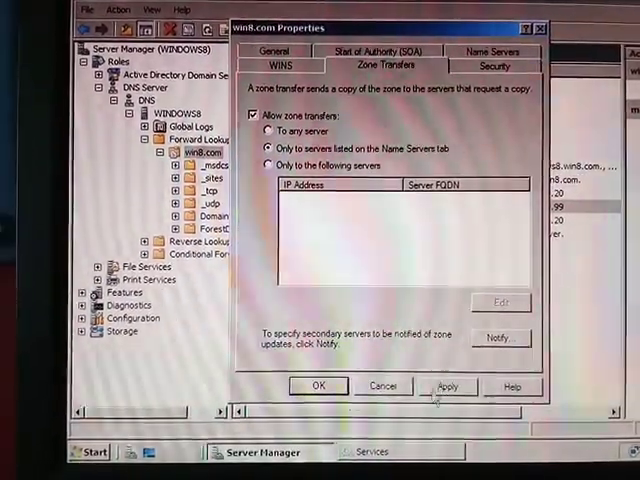
left_click(446, 388)
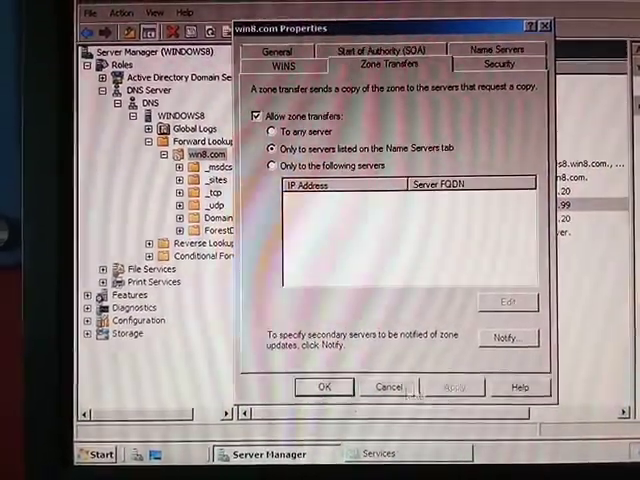
left_click(328, 386)
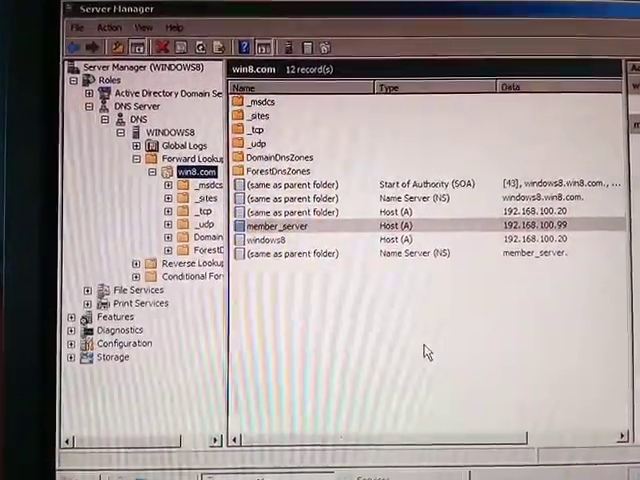
Step: Turn on win8.com's zone transfer notify setting for servers listed on the Name Servers tab
right_click(426, 348)
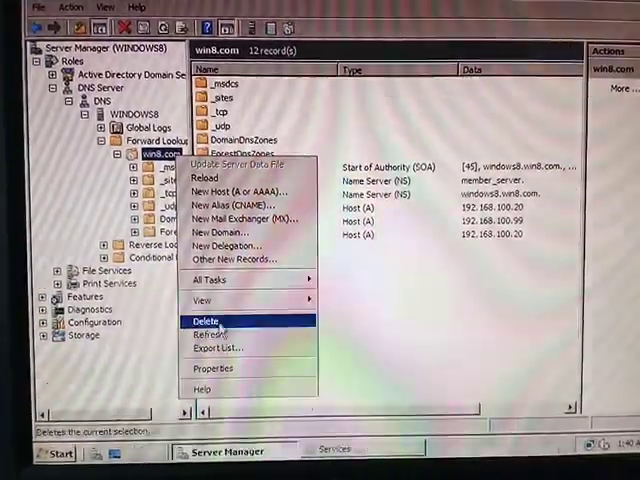
left_click(251, 370)
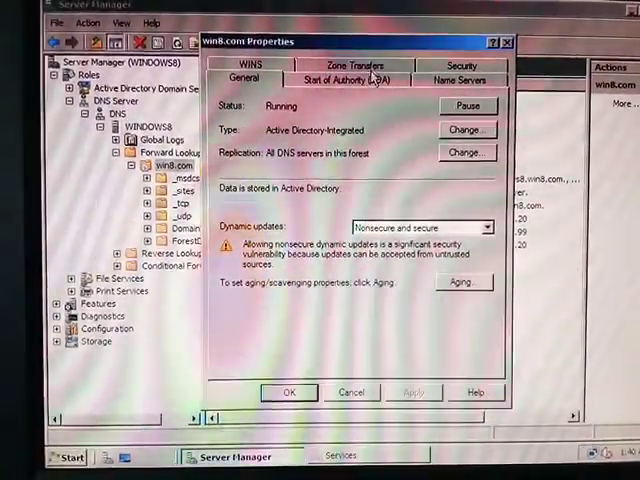
left_click(368, 68)
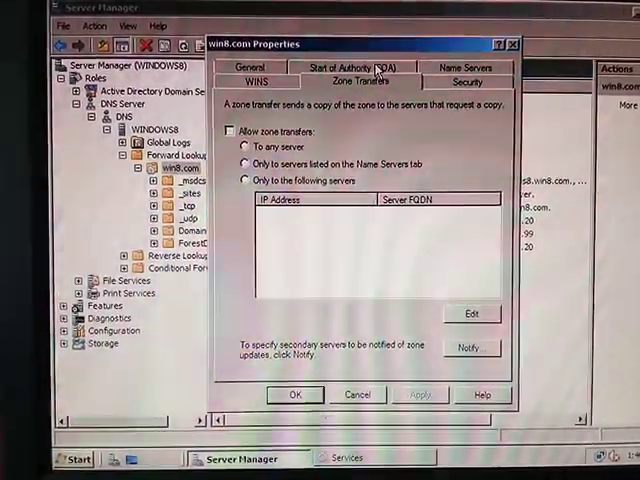
left_click(472, 349)
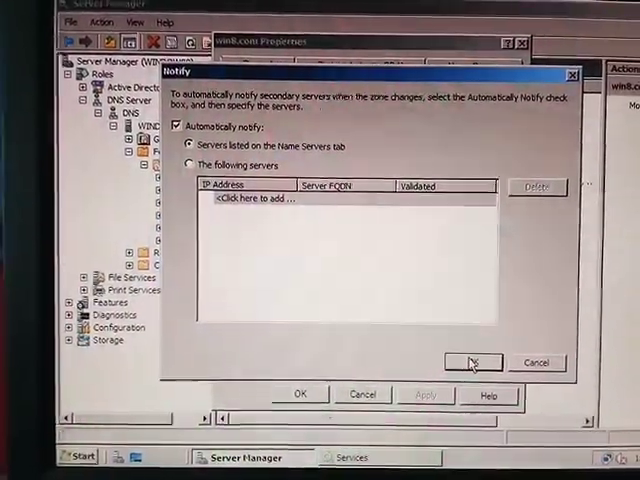
left_click(472, 363)
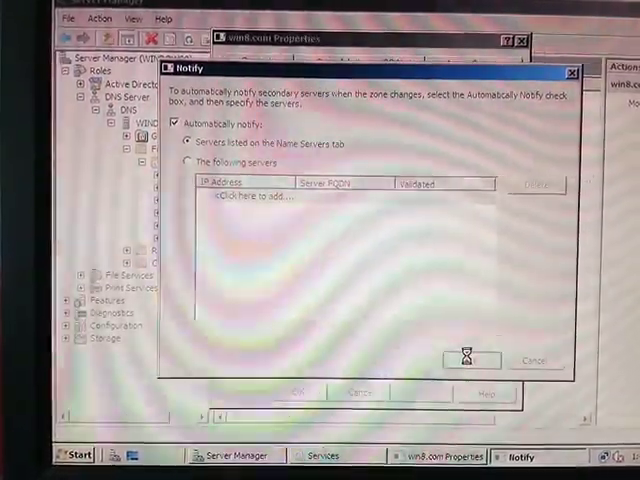